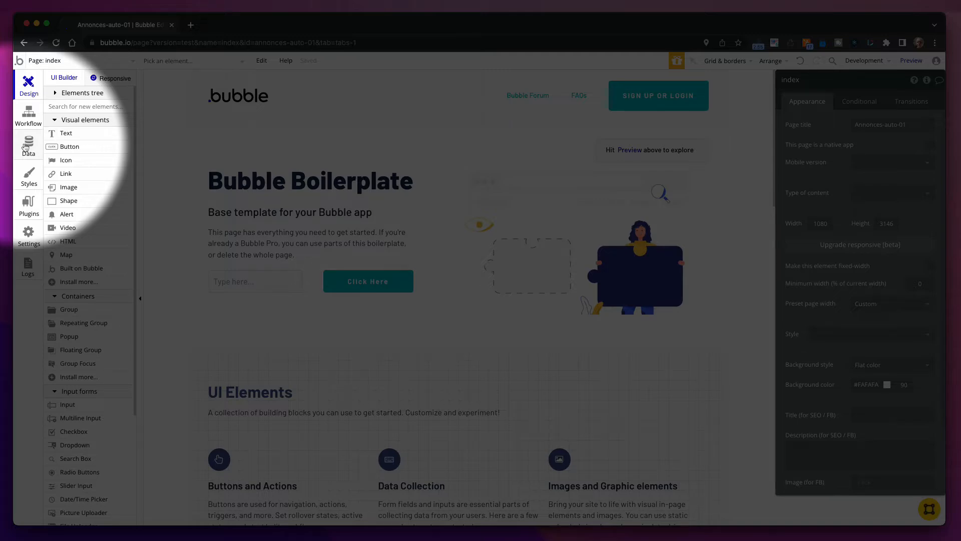
Step: Open the app's data types and add a text field named username to the User type
click(25, 146)
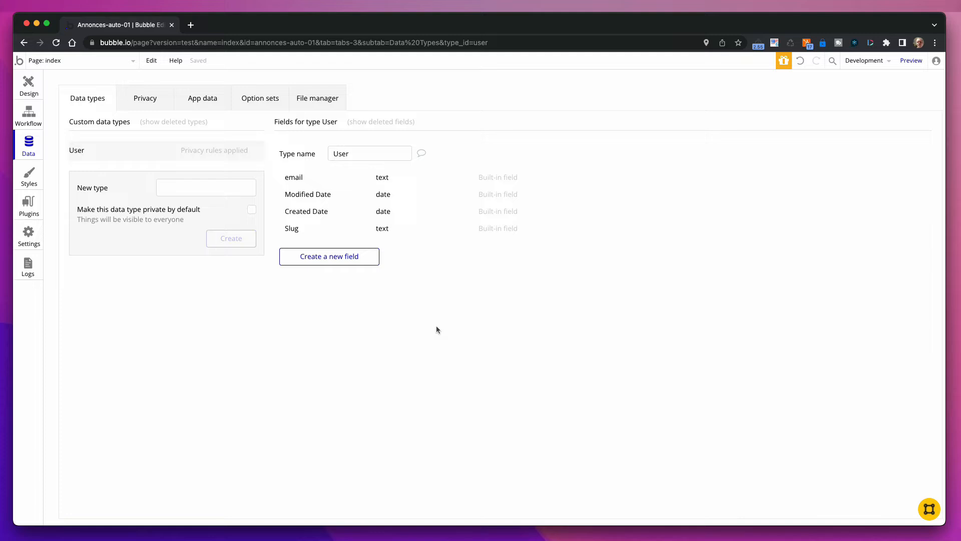
click(338, 257)
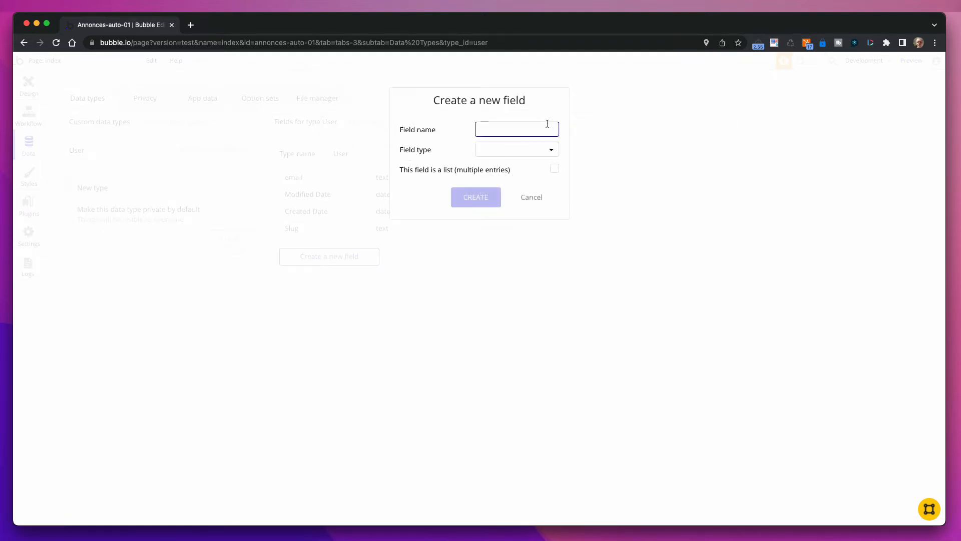
text(username)
click(547, 151)
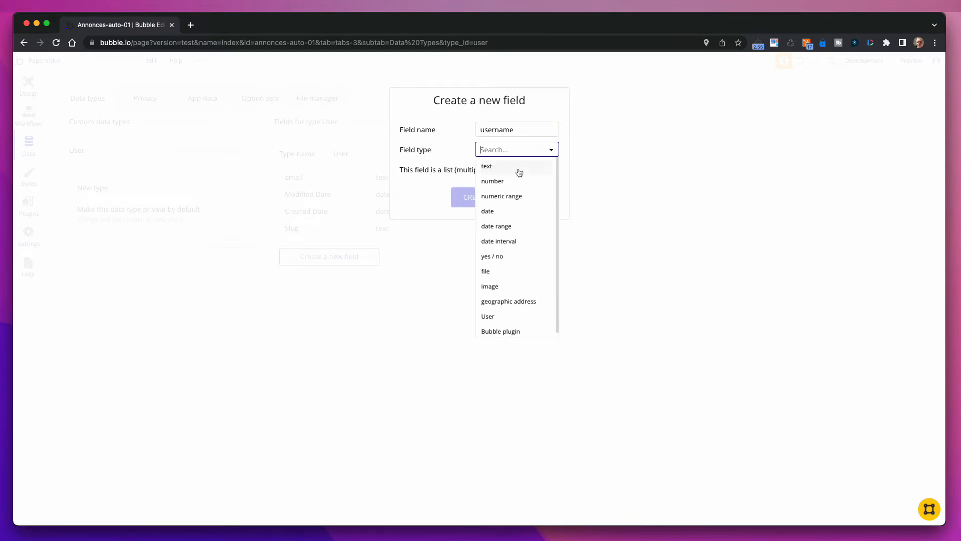
click(519, 171)
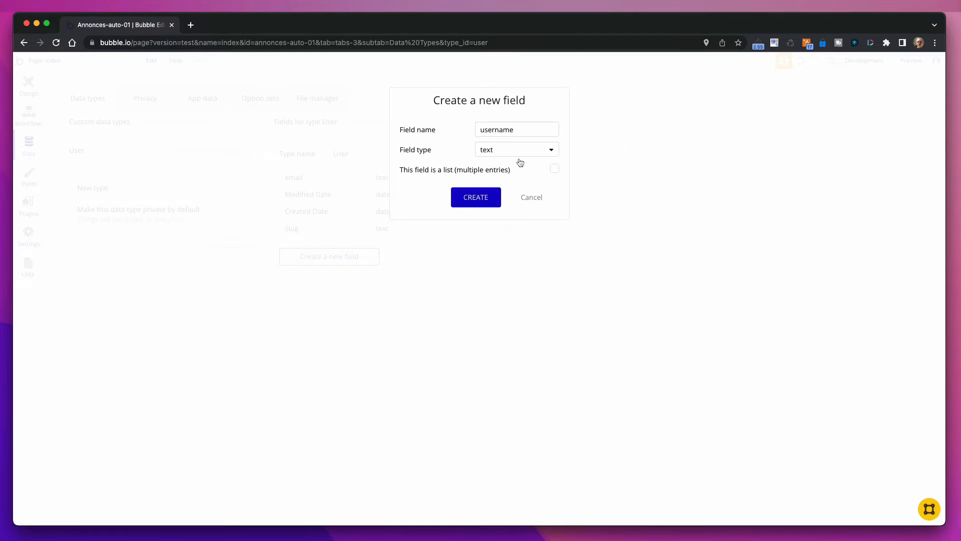
click(485, 200)
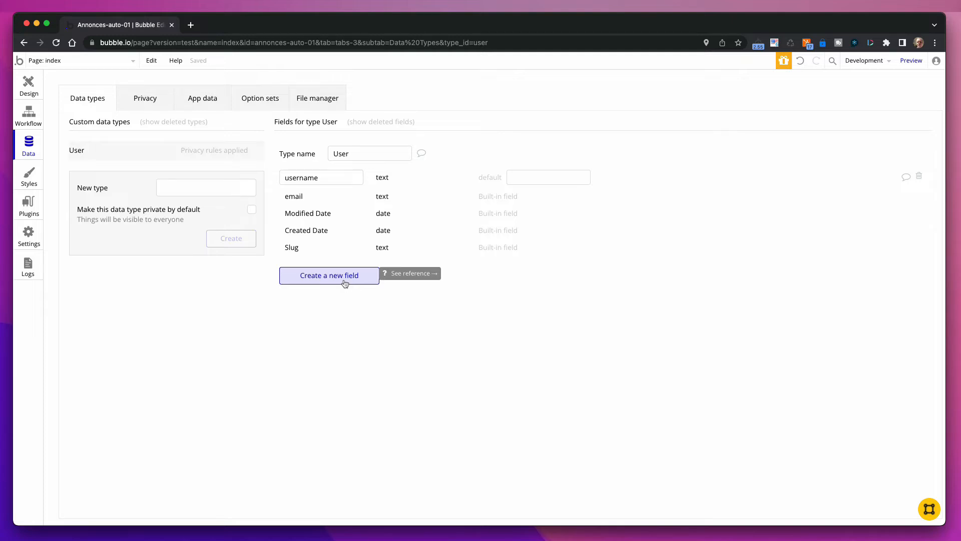
Step: Add a number field named age to the User type
click(345, 281)
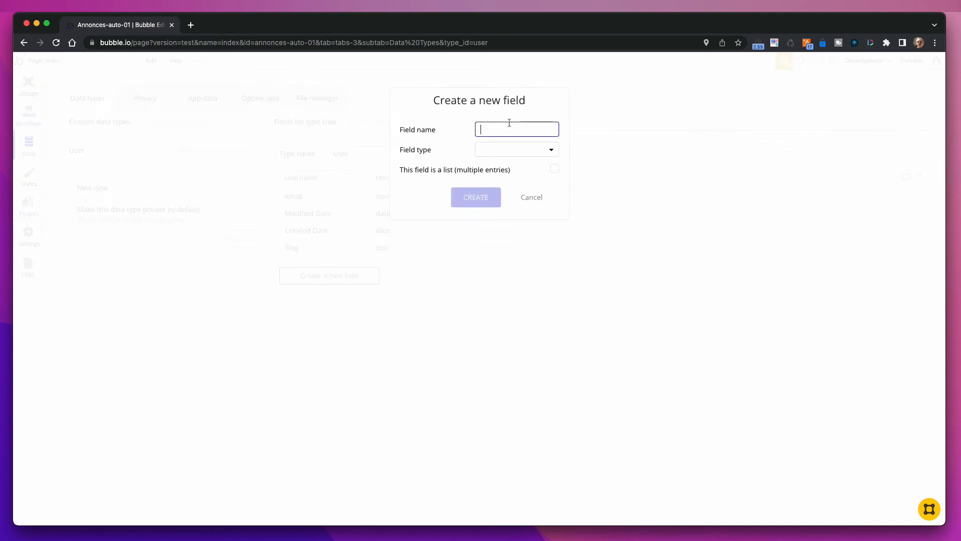
text(age)
click(524, 150)
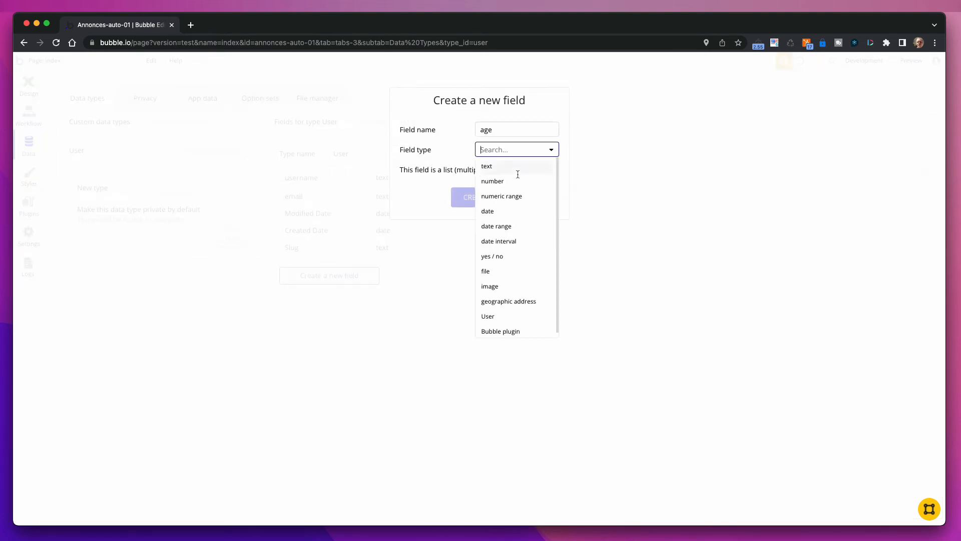
click(514, 183)
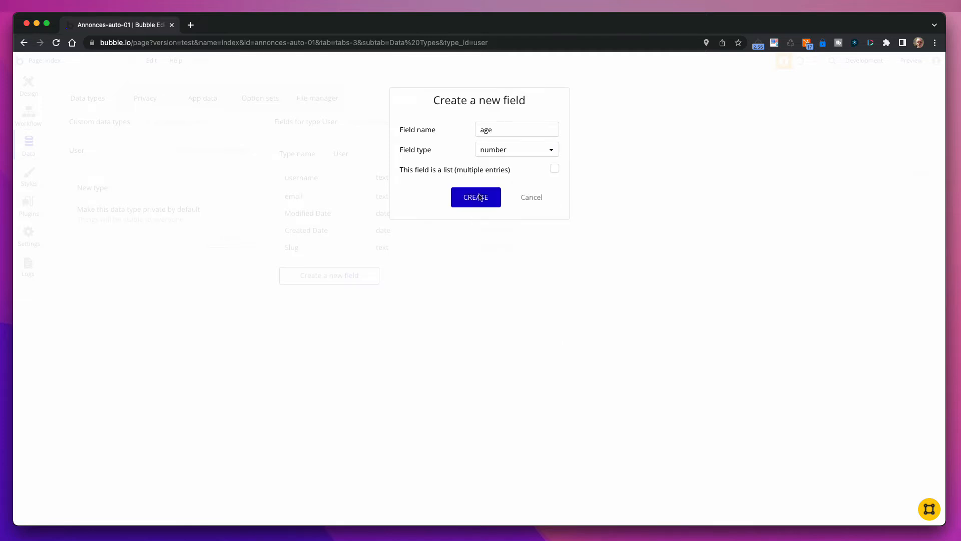
click(473, 197)
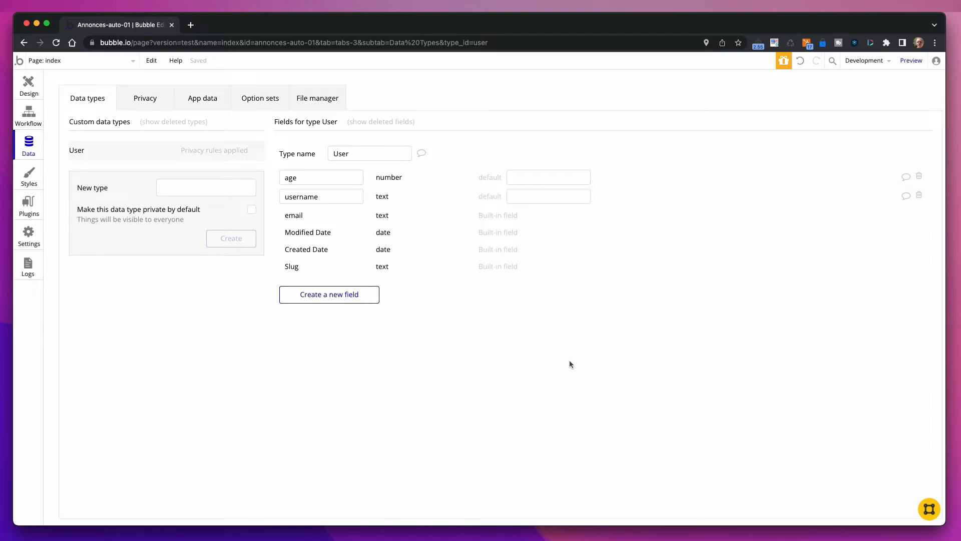
Step: Create a new custom data type named Voiture, leaving it publicly visible
click(197, 185)
text(Voiture)
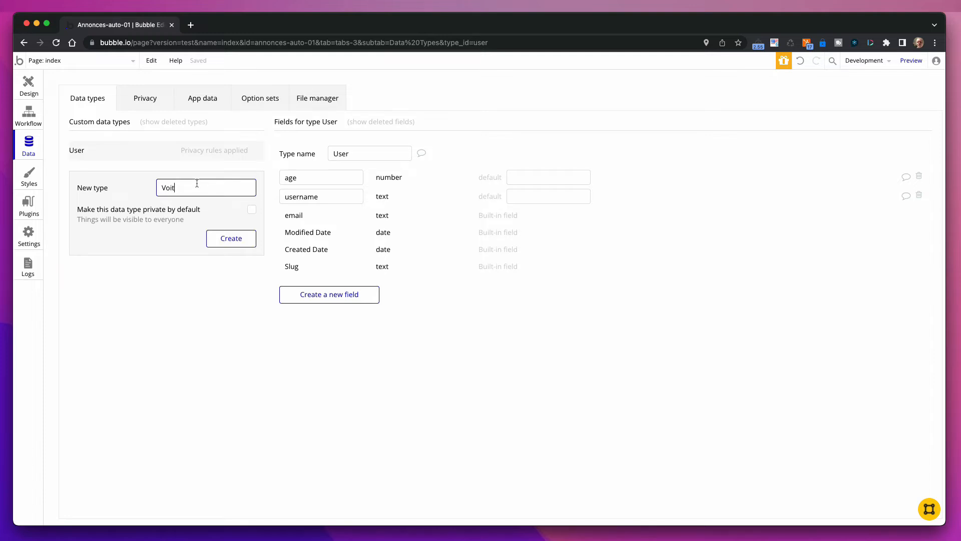
click(231, 239)
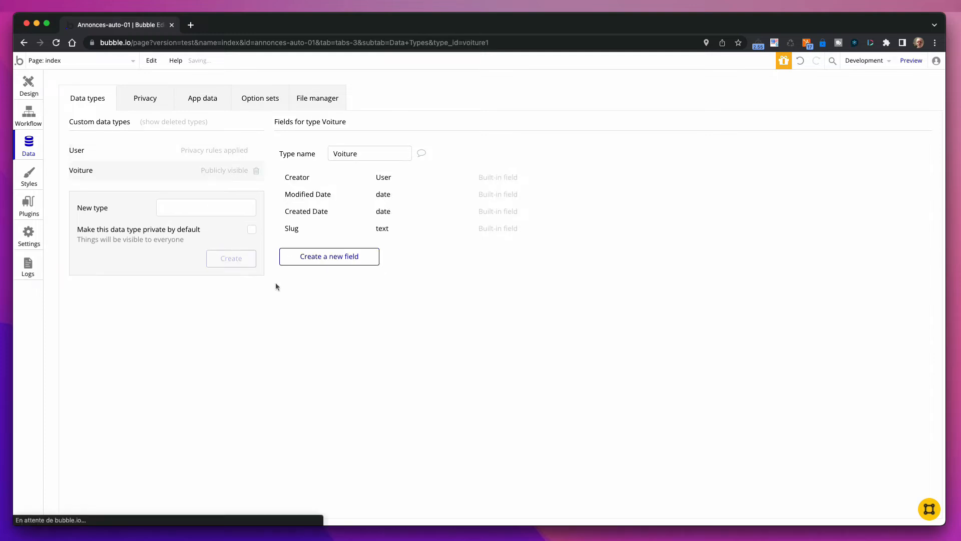
Step: Add a text field named marque to the Voiture type
click(345, 257)
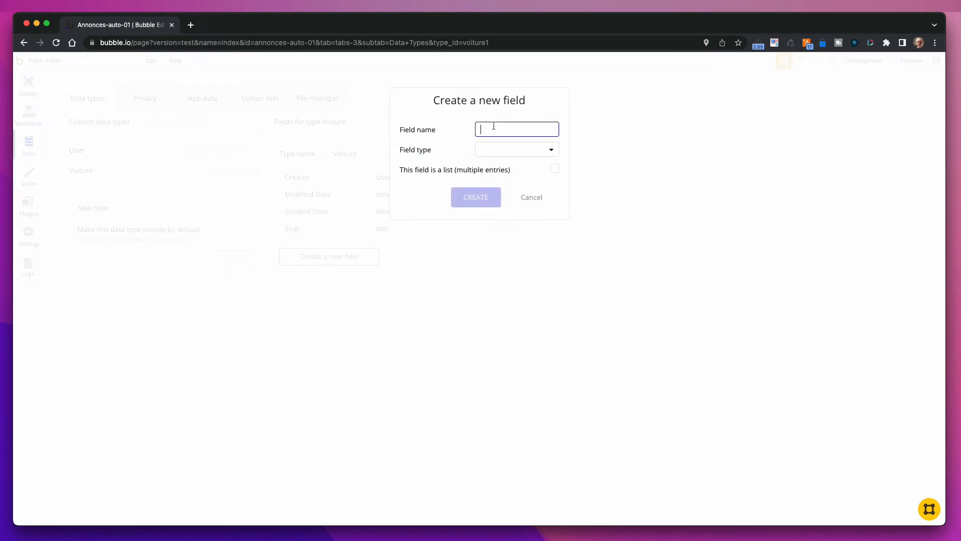
text(marque)
click(492, 149)
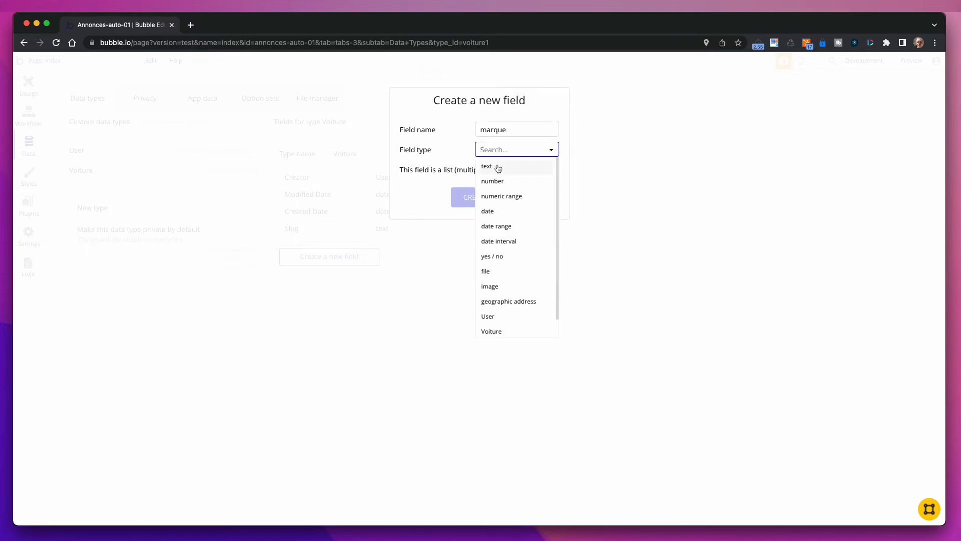
click(498, 167)
click(489, 198)
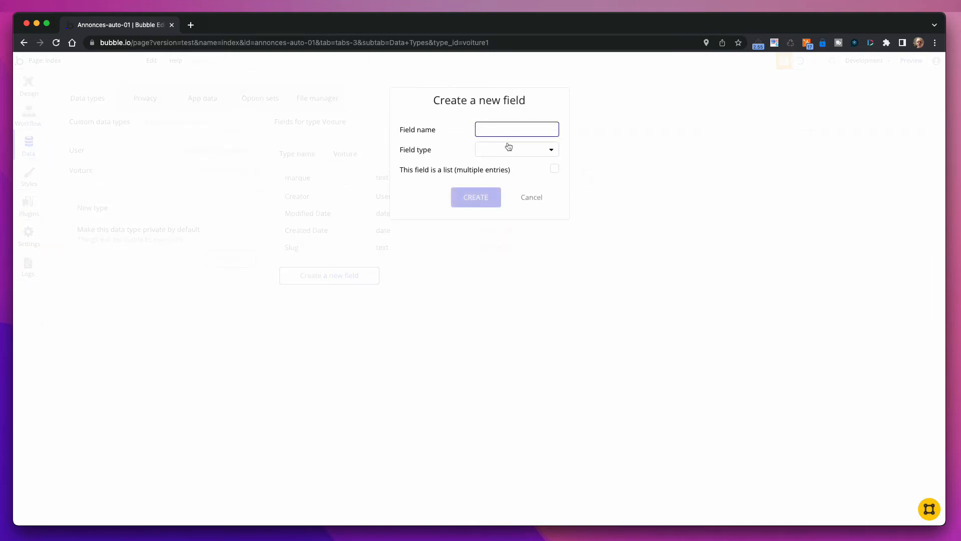
Step: Add a number field named prix to the Voiture type
text(prix)
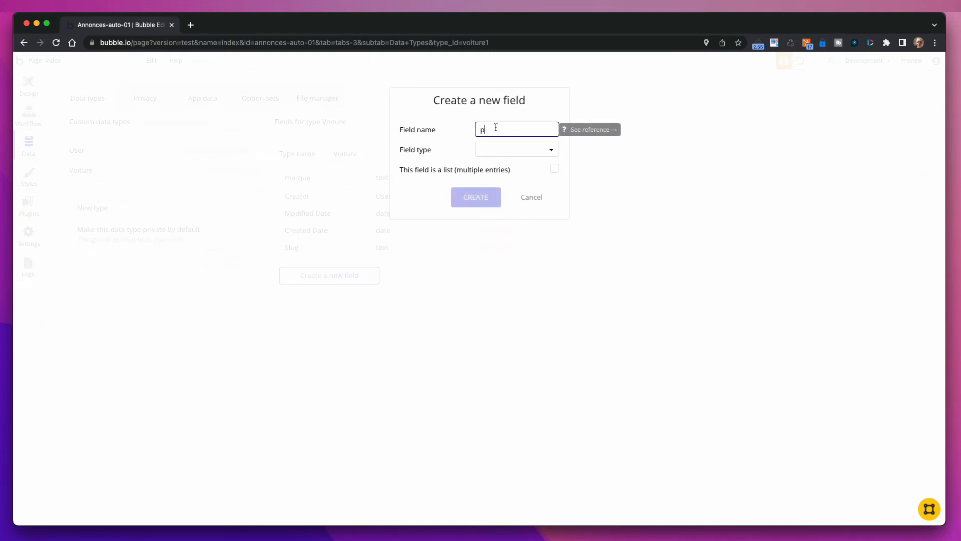
click(494, 150)
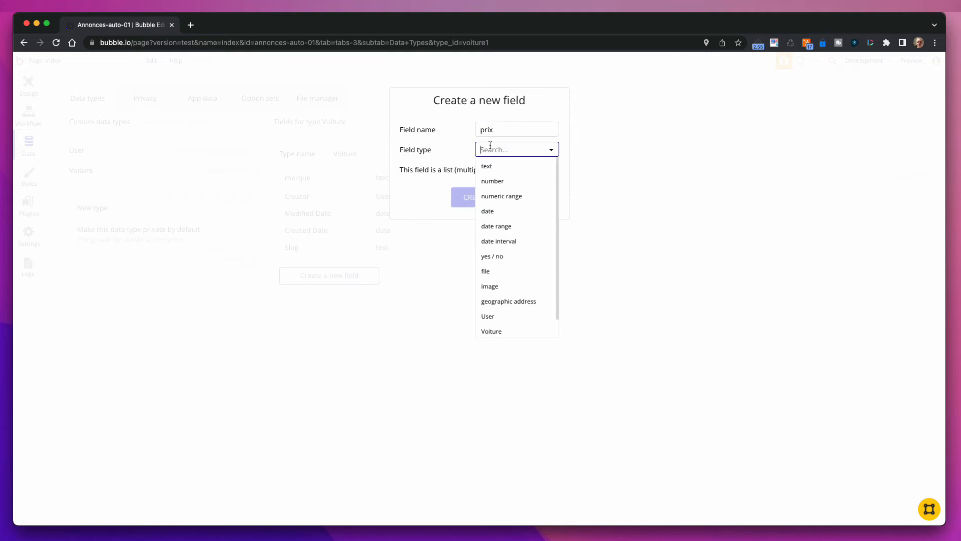
click(500, 183)
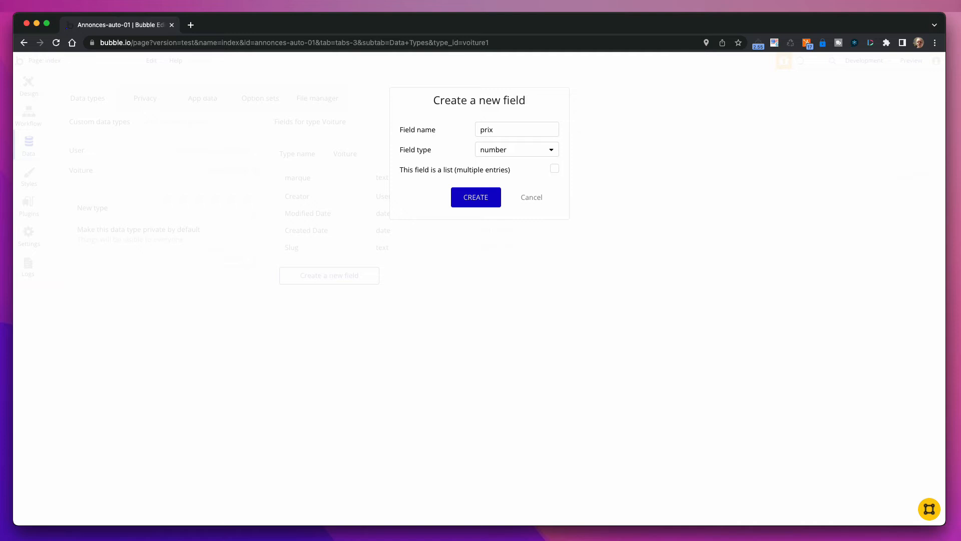
click(480, 196)
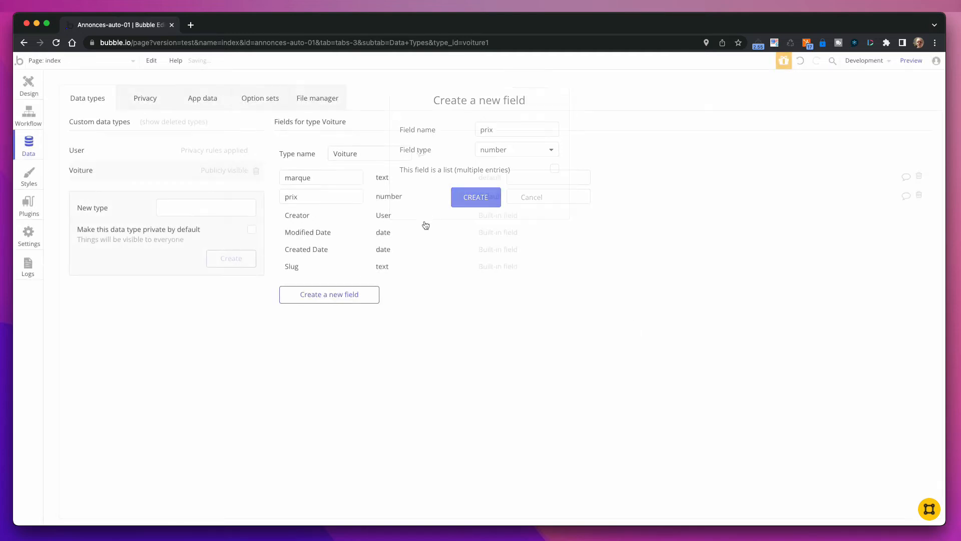
Step: Add a yes / no field named vendue to the Voiture type and look at its default value options
click(323, 293)
click(546, 150)
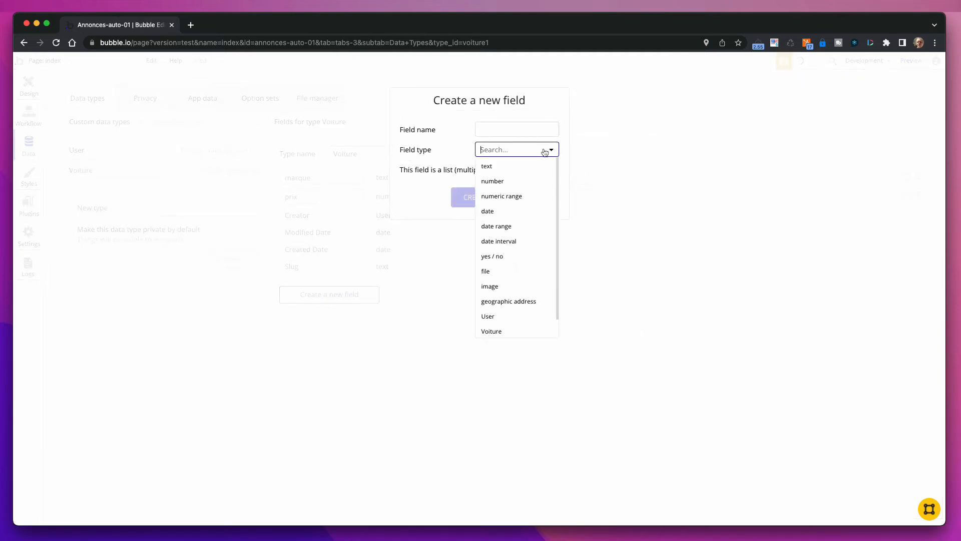
click(511, 257)
click(513, 133)
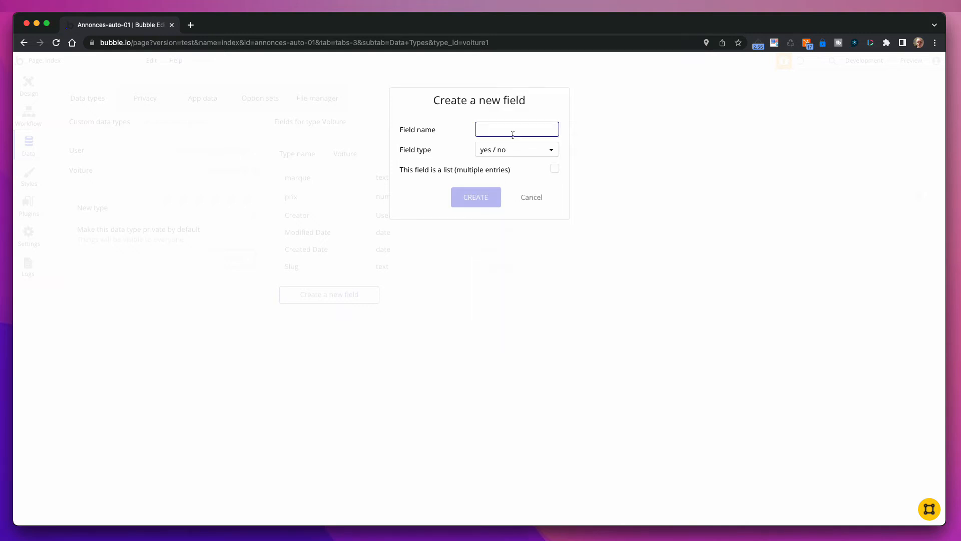
text(vendue)
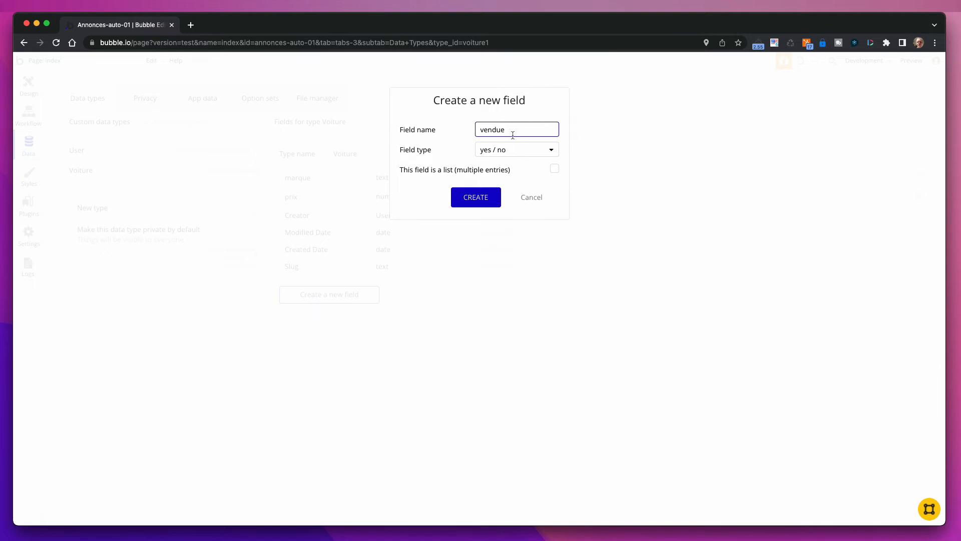
click(482, 198)
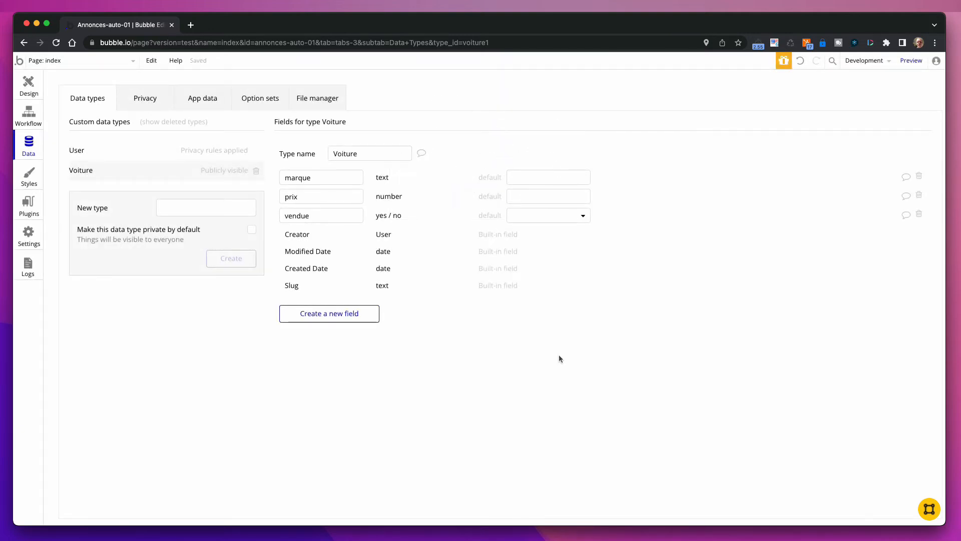
click(545, 216)
click(645, 399)
Step: View the application data tables for All Users and All Voitures
click(203, 102)
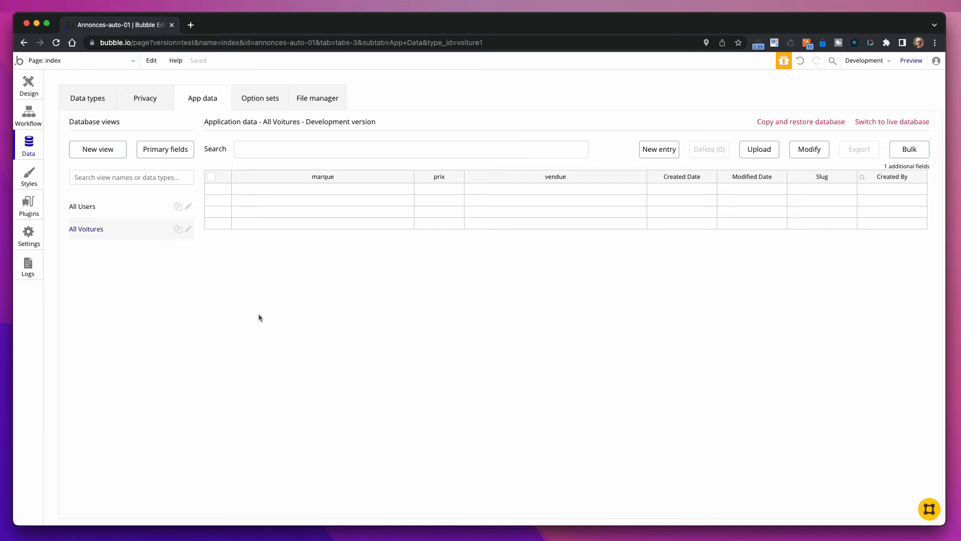
click(99, 207)
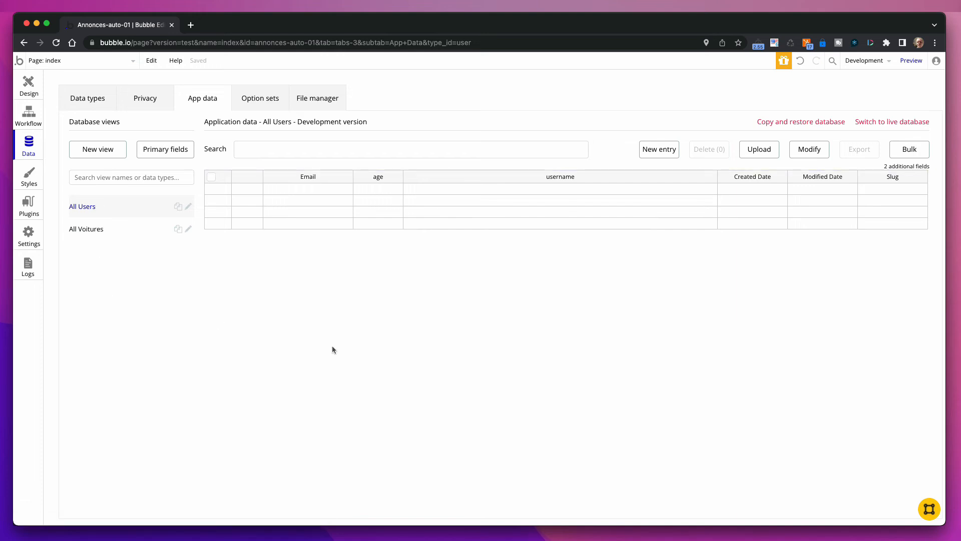
click(100, 232)
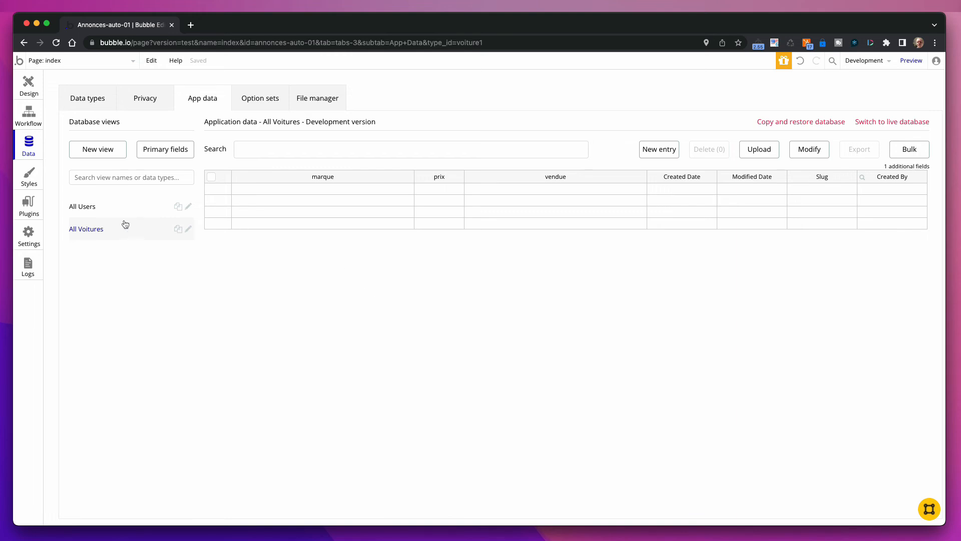
Step: Create a Voiture database entry with marque Ford, prix 70000 and vendue set to non
click(658, 150)
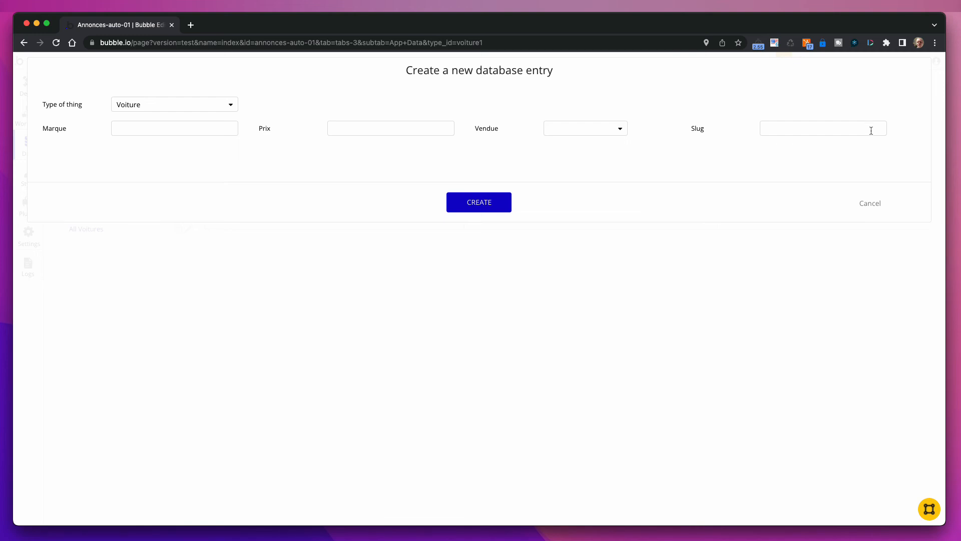
click(144, 130)
text(Ford)
click(350, 123)
text(70000)
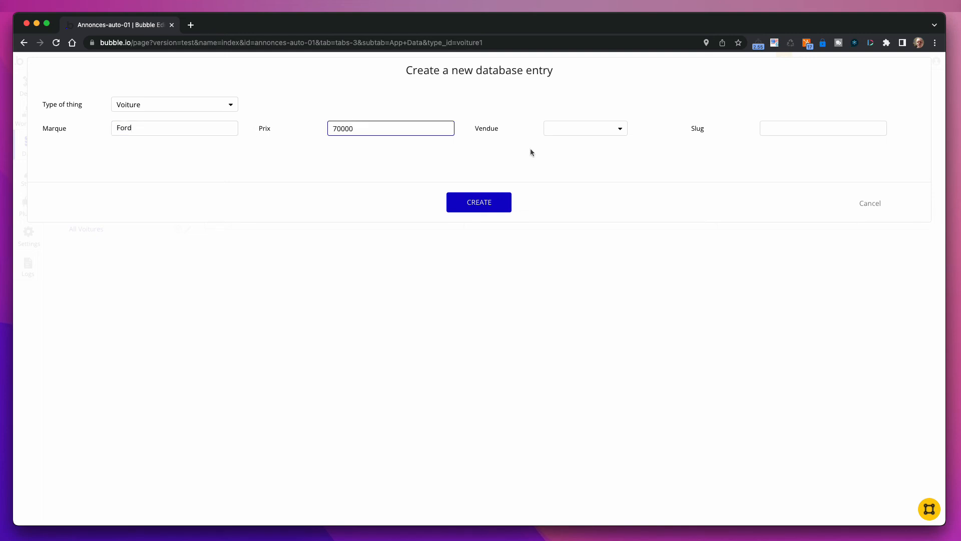
click(597, 135)
click(575, 163)
click(493, 202)
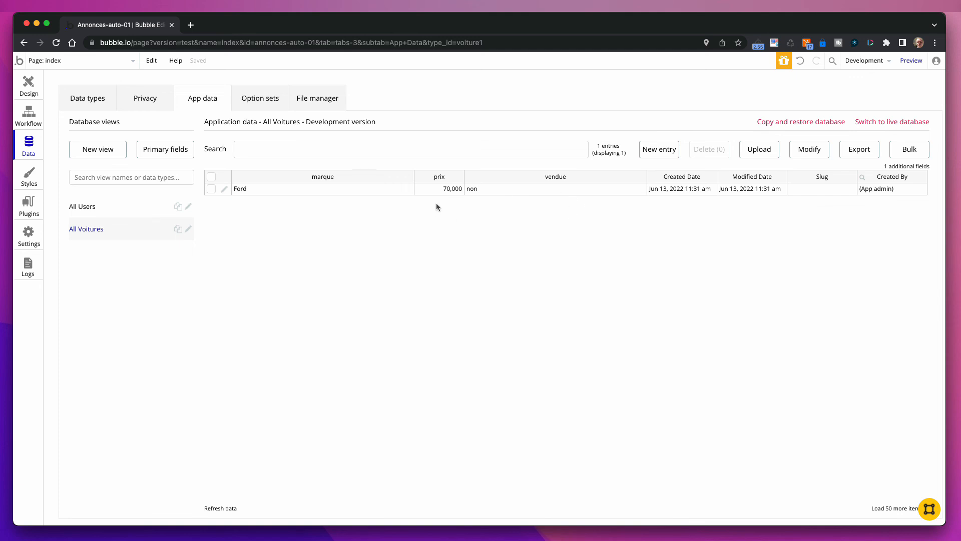
Step: Open the Ford entry's edit form and leave it without saving, and select and deselect all Voiture entries
click(224, 189)
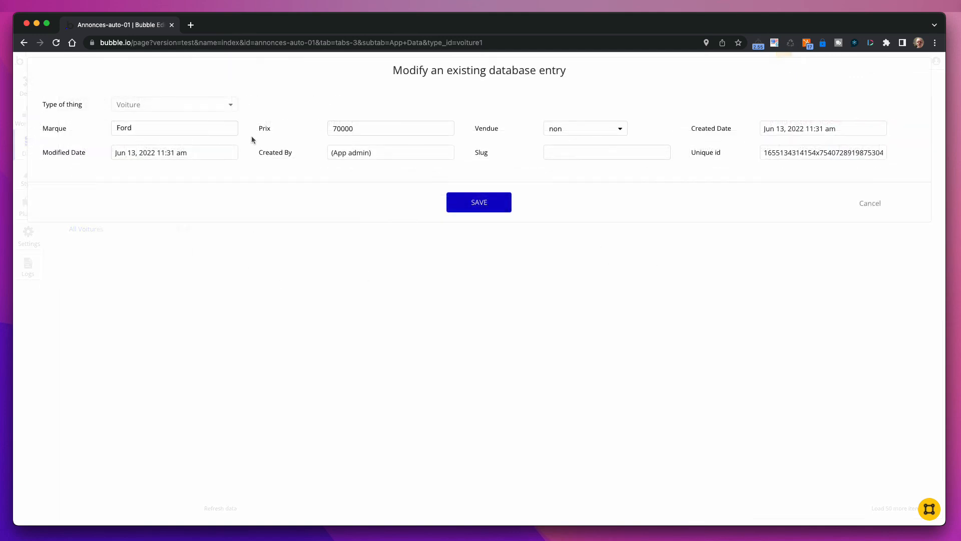
click(869, 203)
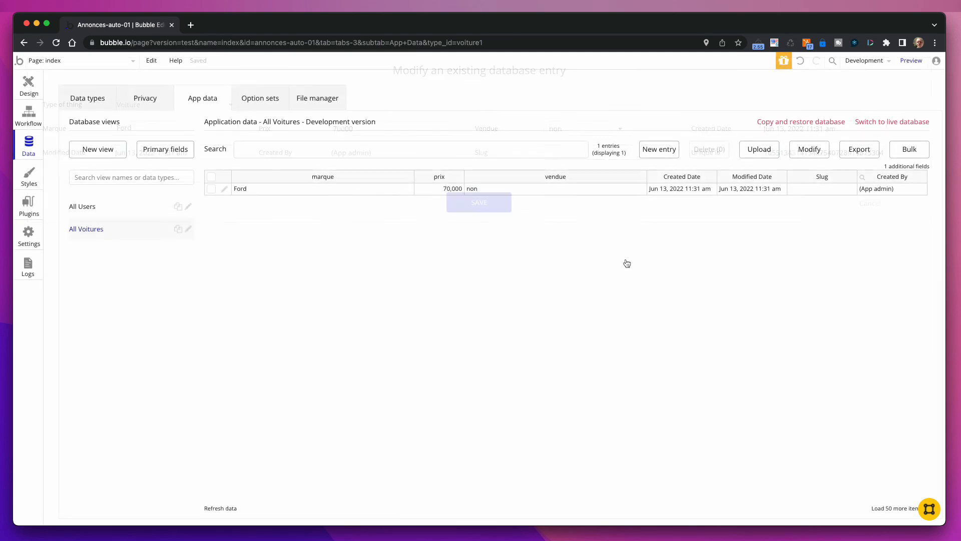
click(211, 177)
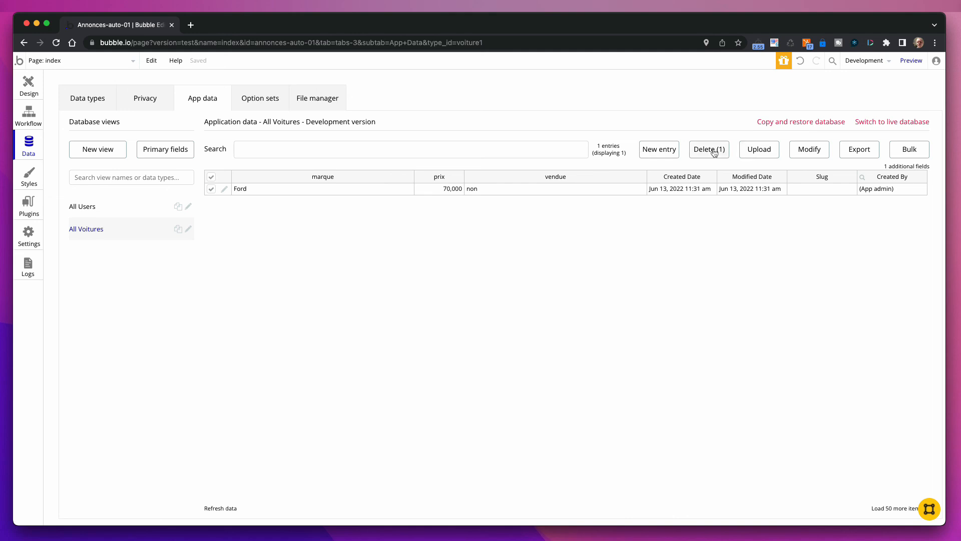
click(211, 177)
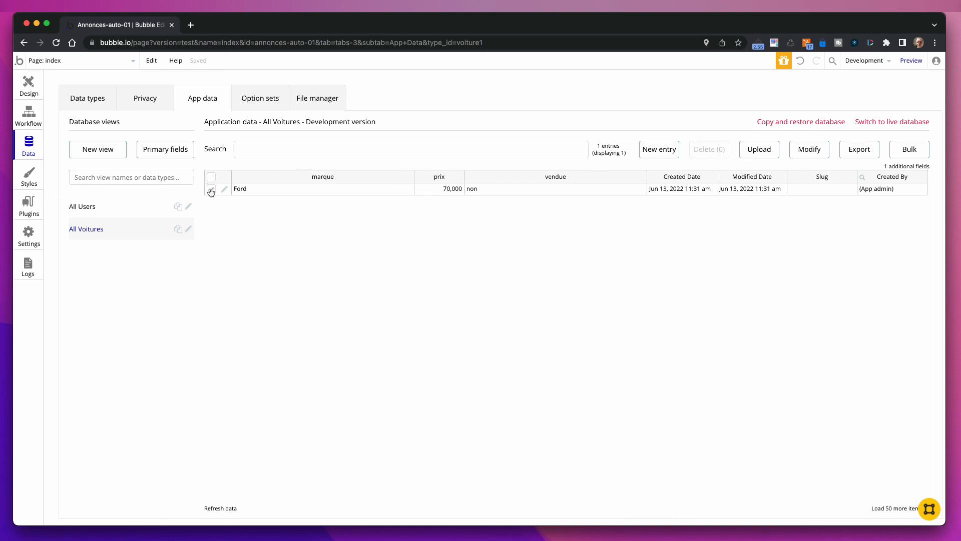